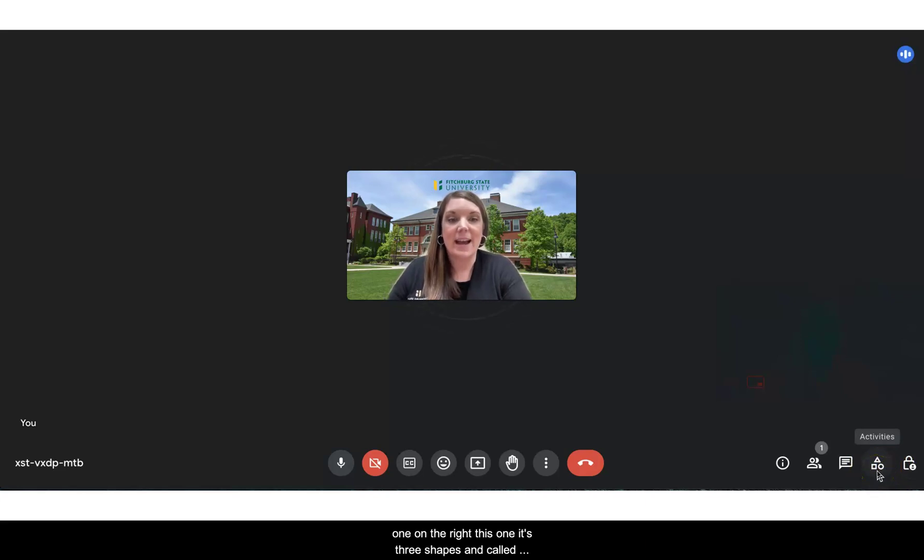
Open the video call's recording options from the meeting activities
left_click(878, 472)
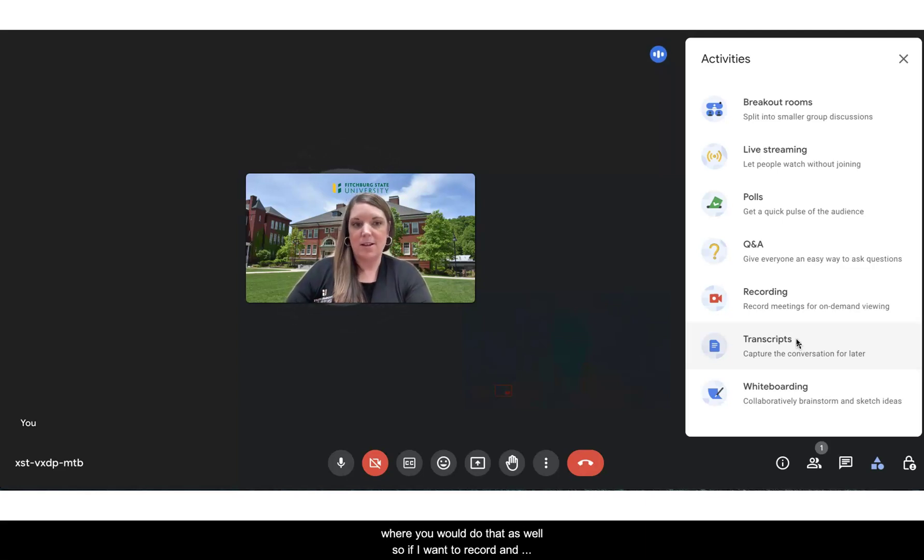
left_click(767, 301)
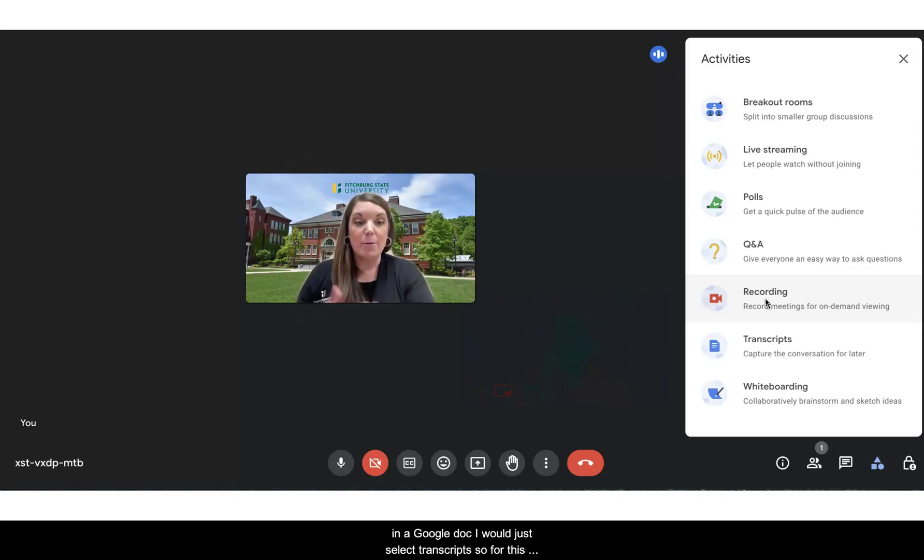
left_click(775, 354)
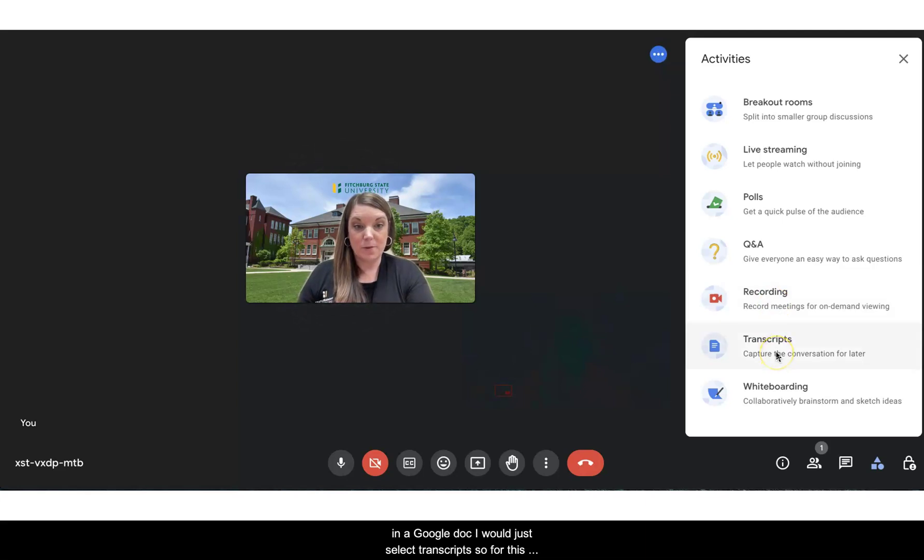
left_click(770, 294)
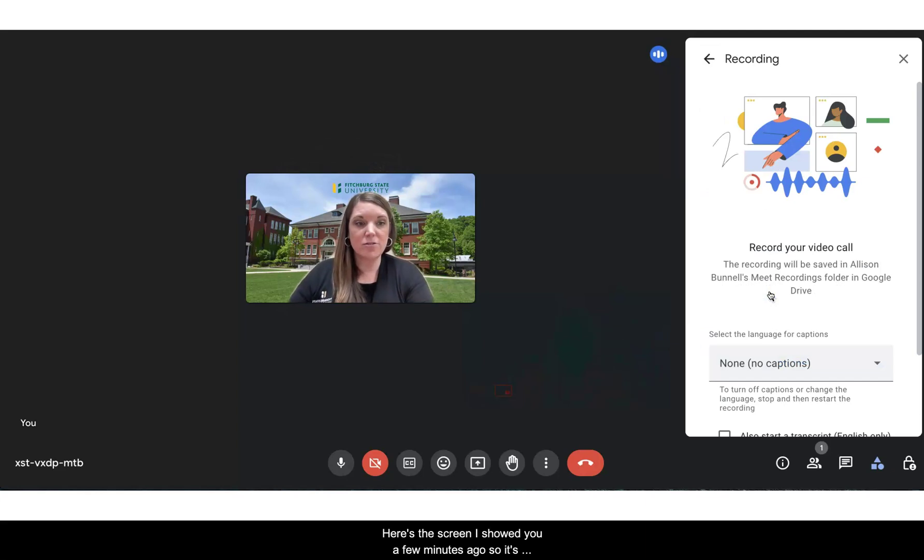
left_click_drag(920, 234, 921, 265)
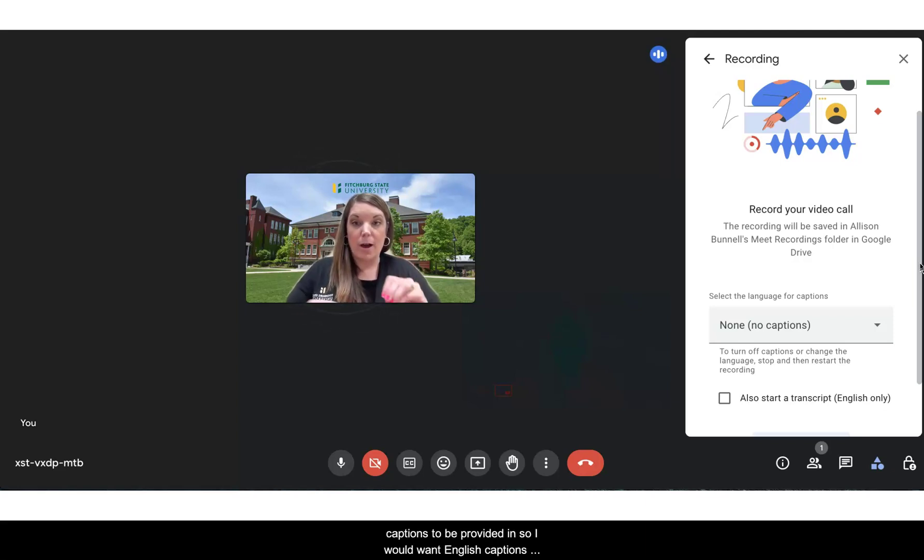
Start recording the call with English captions and an accompanying transcript, confirming the participant consent notice
left_click(796, 334)
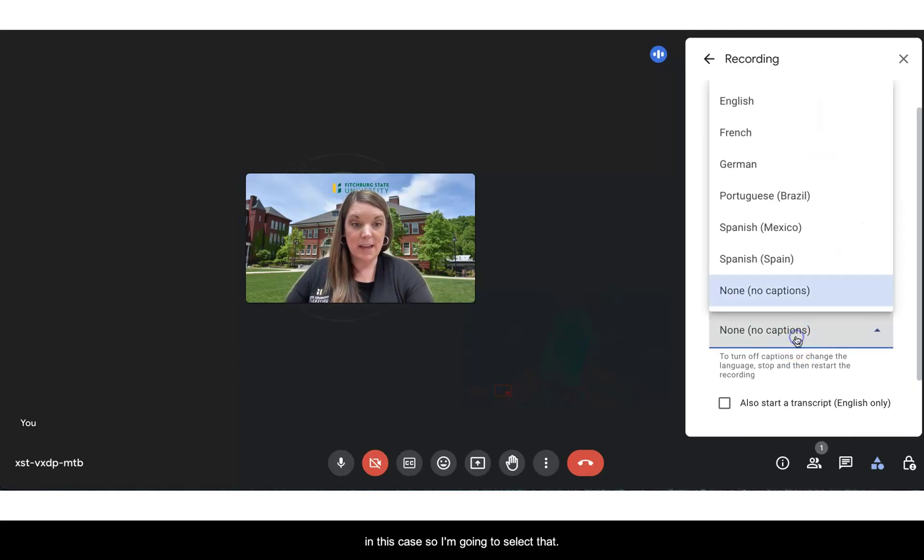
left_click(806, 114)
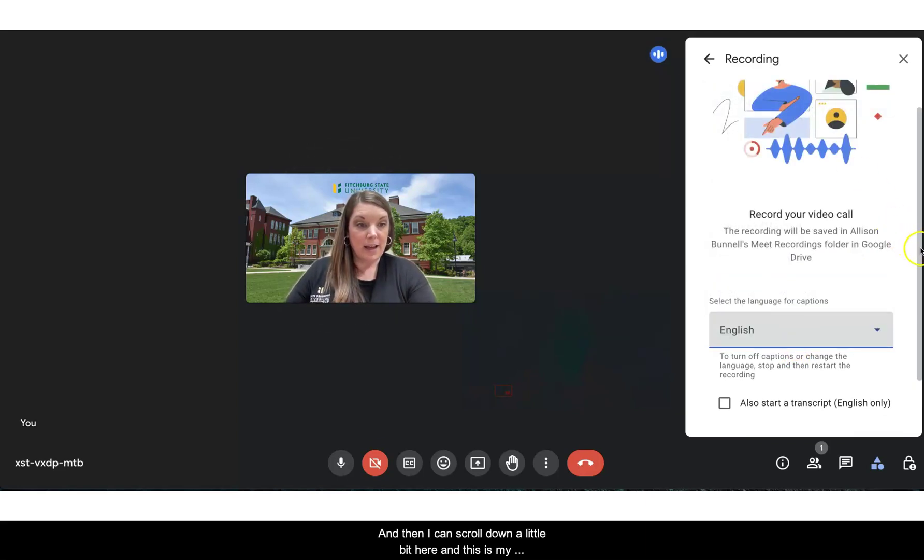
left_click_drag(916, 249, 915, 317)
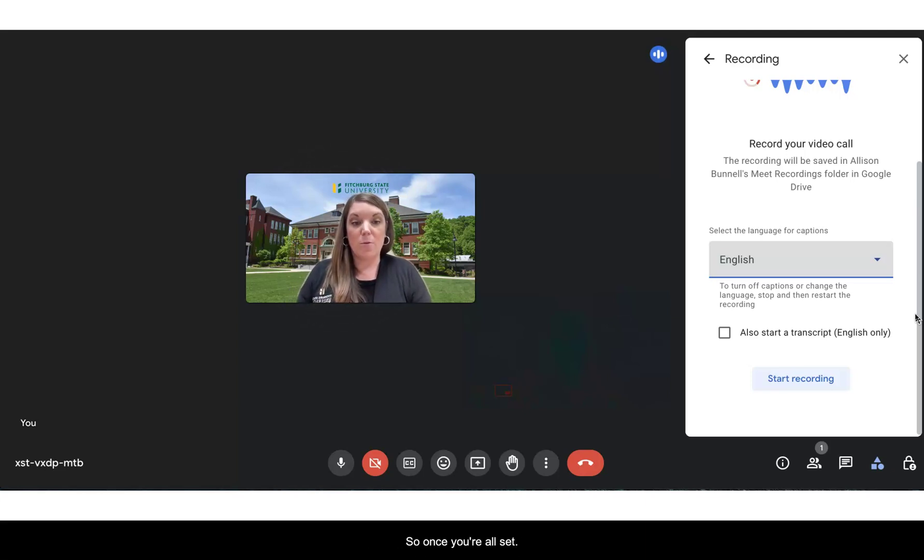
left_click(726, 336)
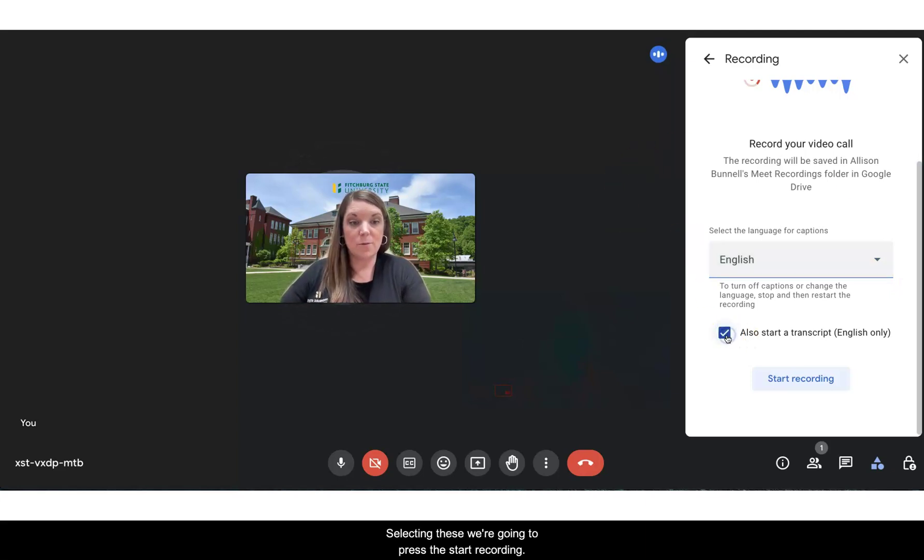
left_click(813, 381)
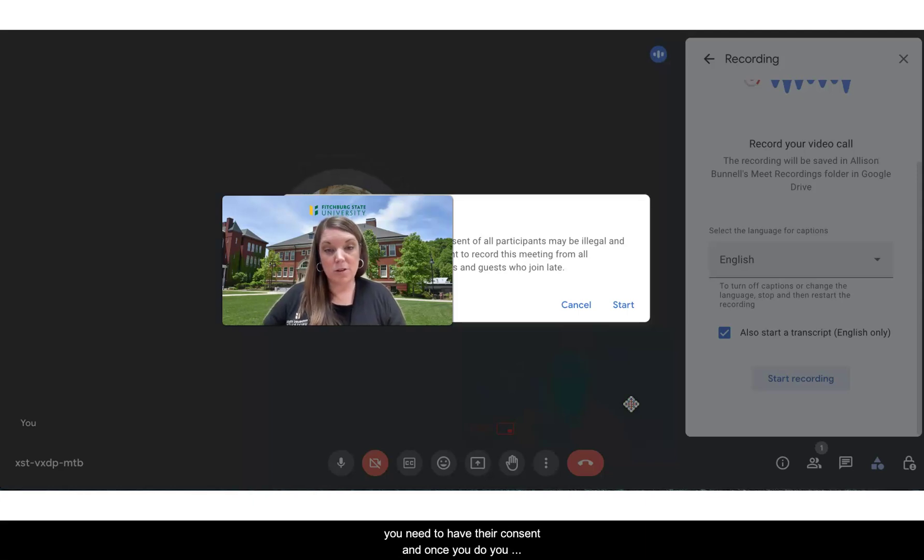
left_click(625, 305)
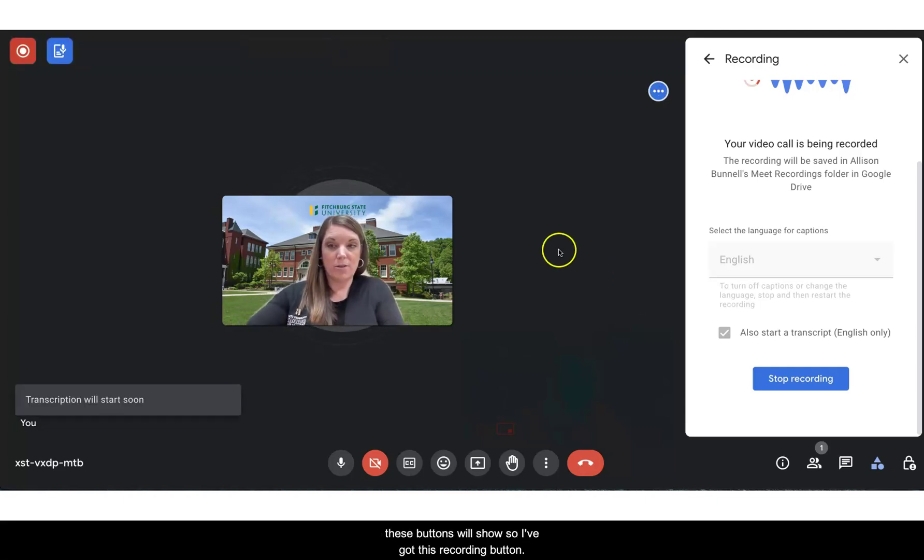
Check the call's recording and transcription indicators, and turn the live captions on and off again
mouse_move(23, 61)
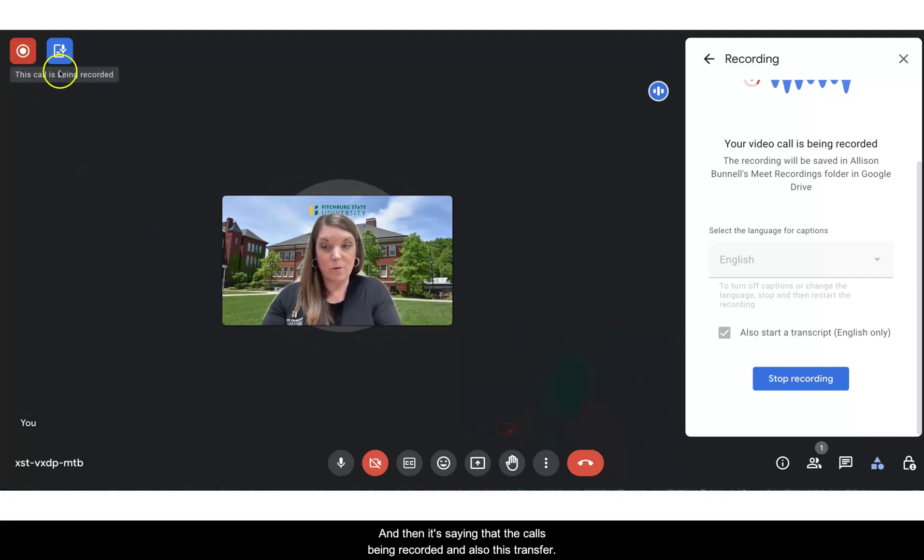
mouse_move(65, 62)
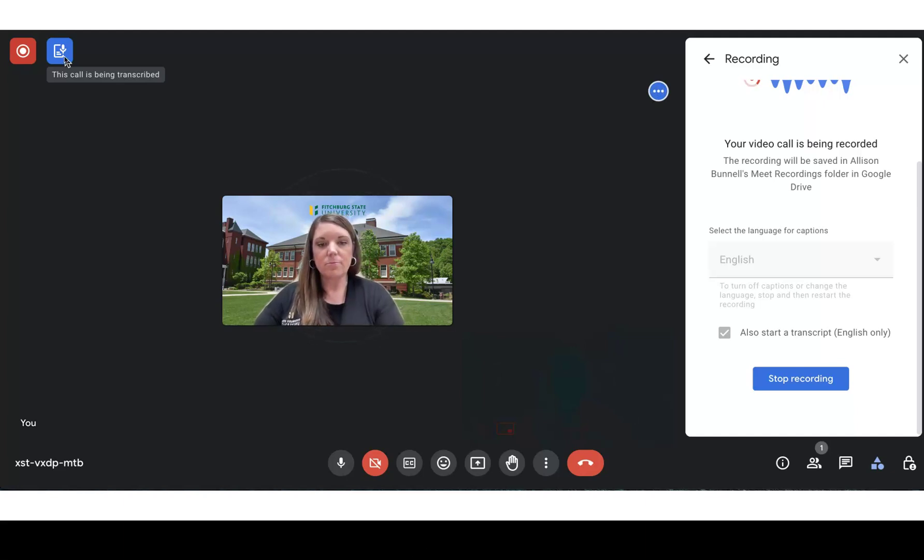
left_click(405, 469)
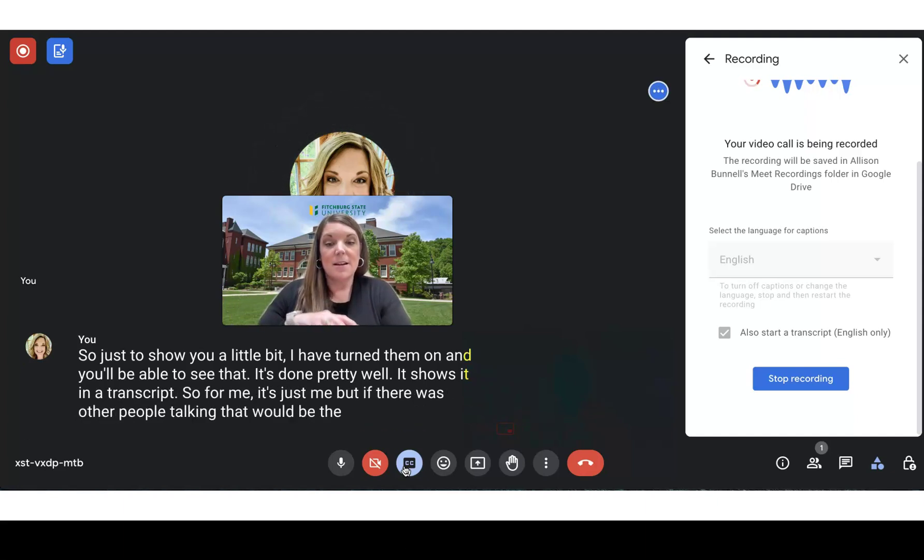
left_click(408, 463)
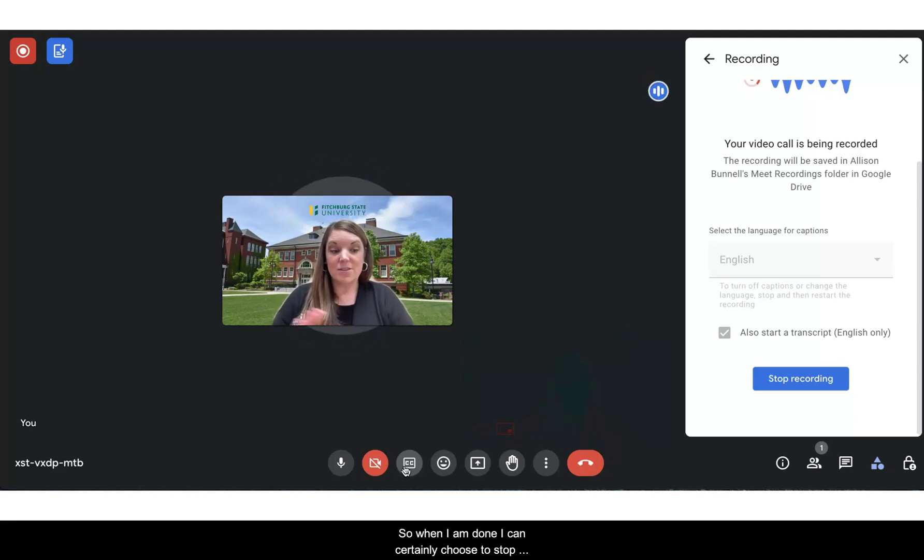
Stop both the transcription and the recording of the call, and close the recording options
left_click(22, 52)
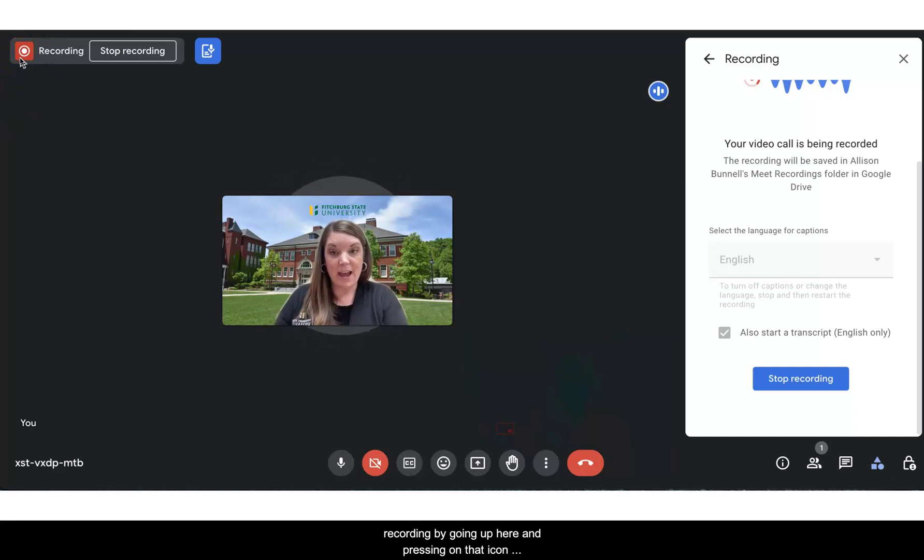
left_click(208, 52)
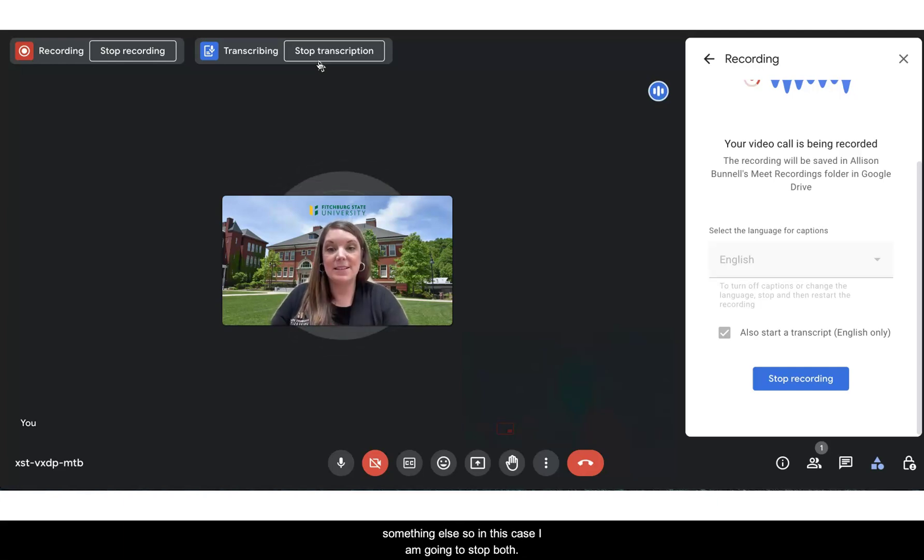
left_click(336, 55)
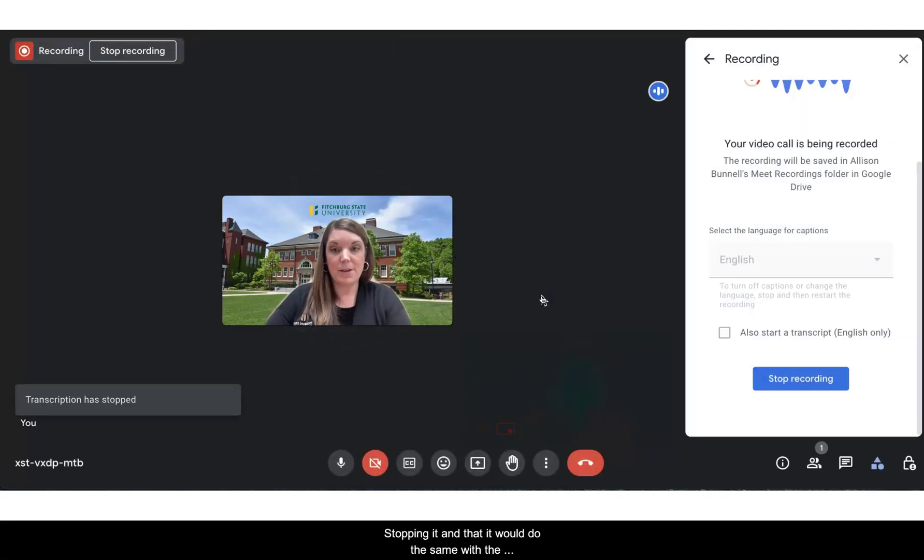
left_click(167, 43)
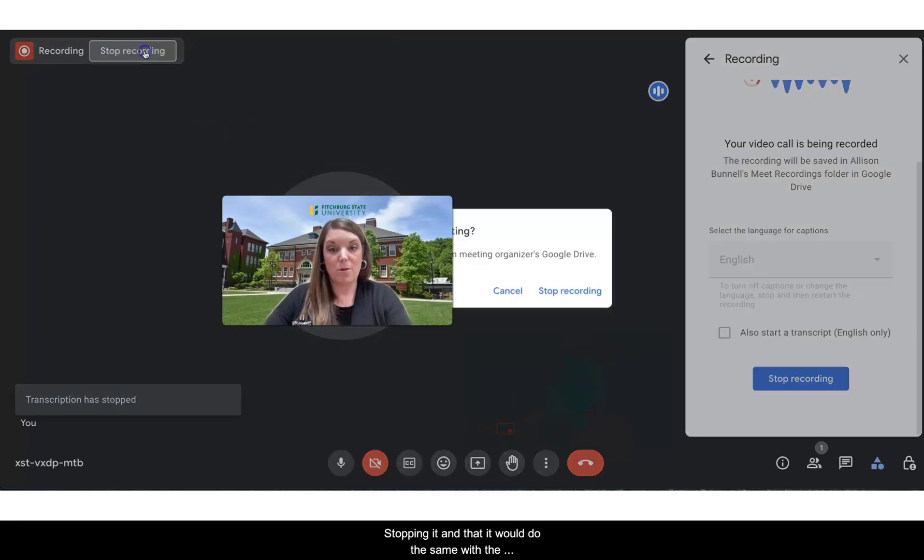
left_click(570, 288)
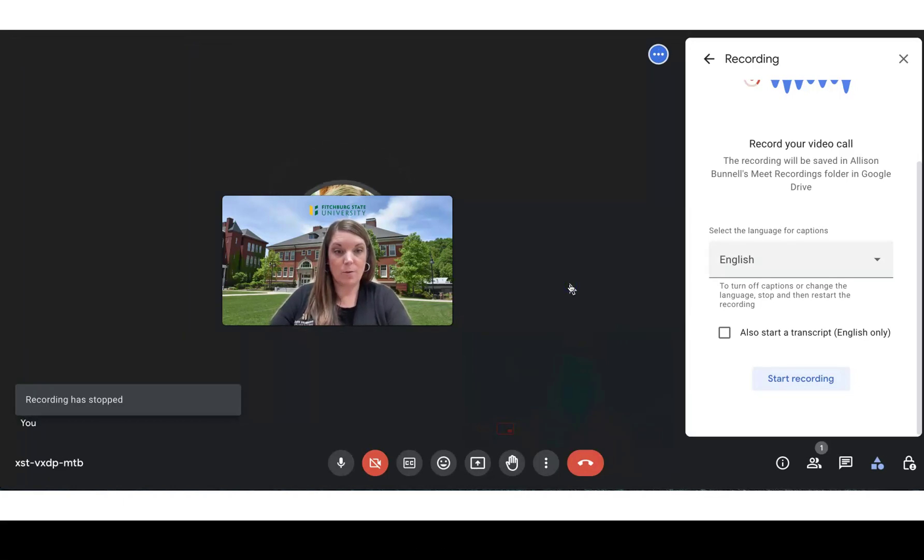
left_click(575, 280)
left_click(904, 59)
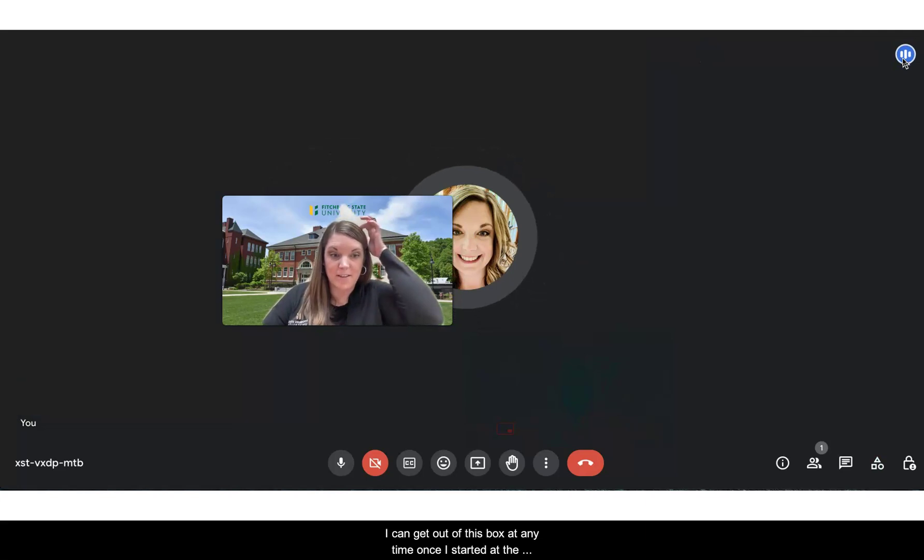
left_click(904, 57)
left_click(764, 233)
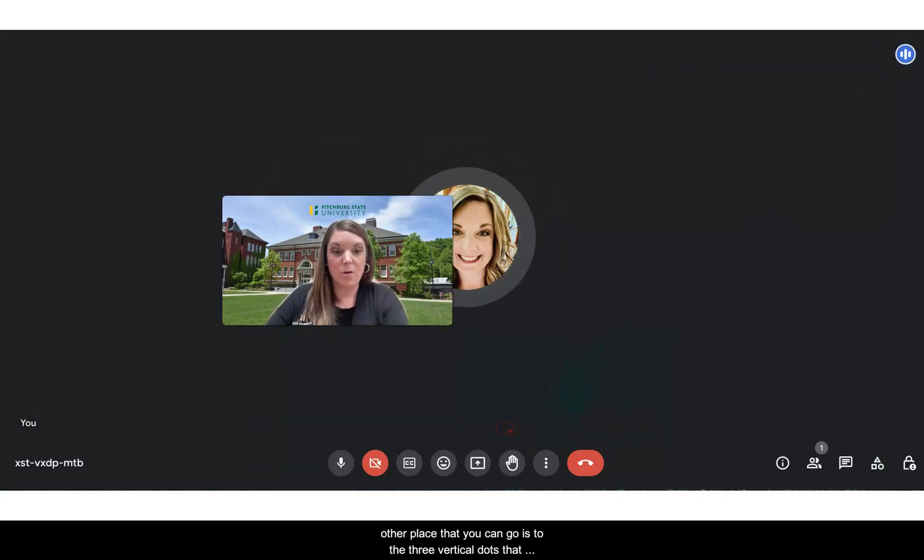
Reach the recording options again through Manage recording and look through its settings
left_click(547, 472)
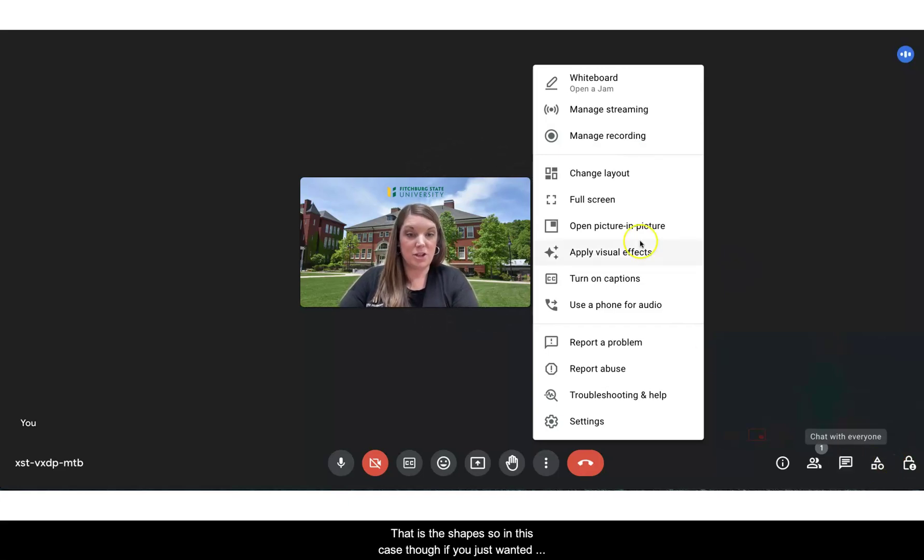
left_click(612, 139)
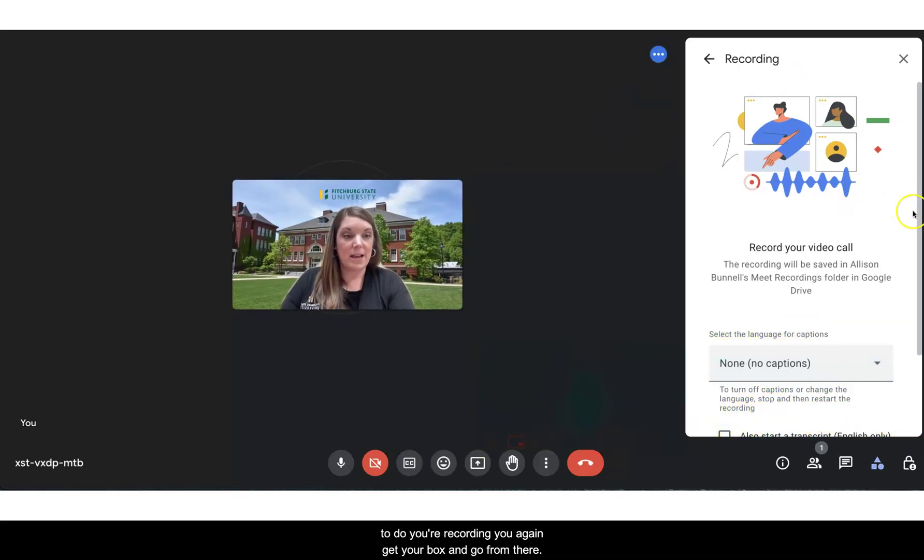
mouse_move(918, 270)
left_mouse_down()
mouse_move(921, 359)
mouse_move(921, 282)
left_mouse_up()
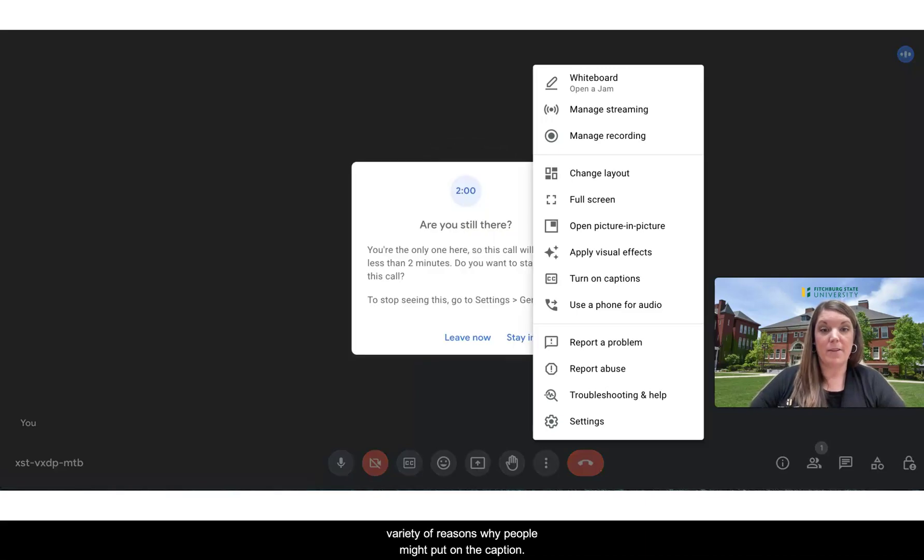
Choose to stay in the call and turn on captions in the meeting's caption settings
left_click(518, 337)
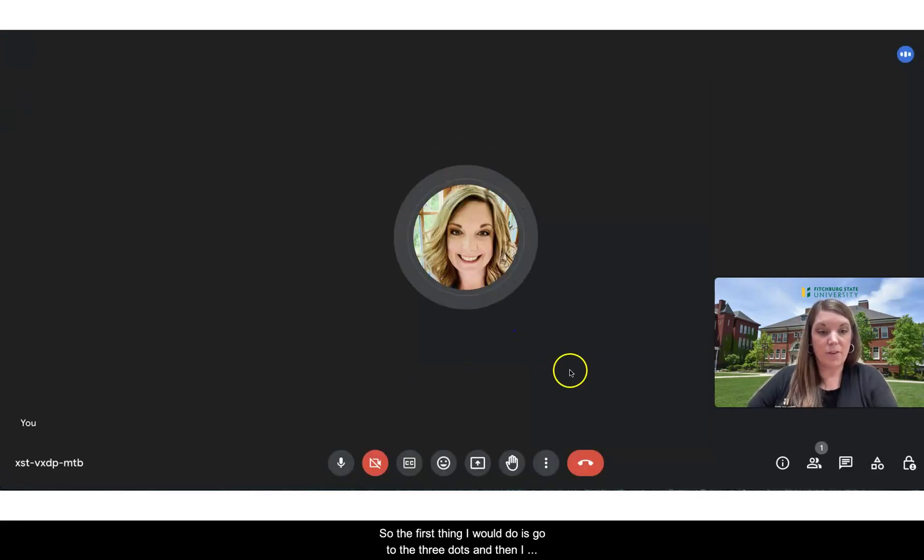
left_click(547, 461)
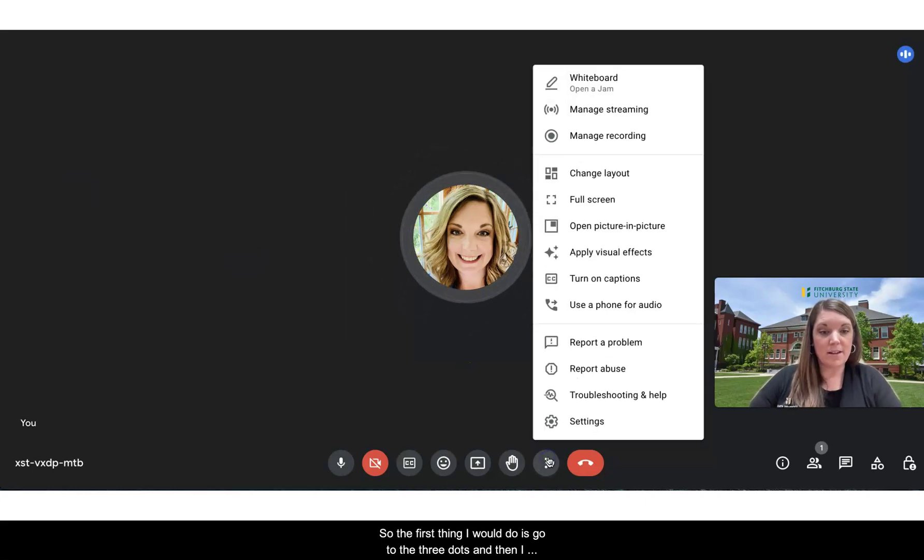
left_click(577, 421)
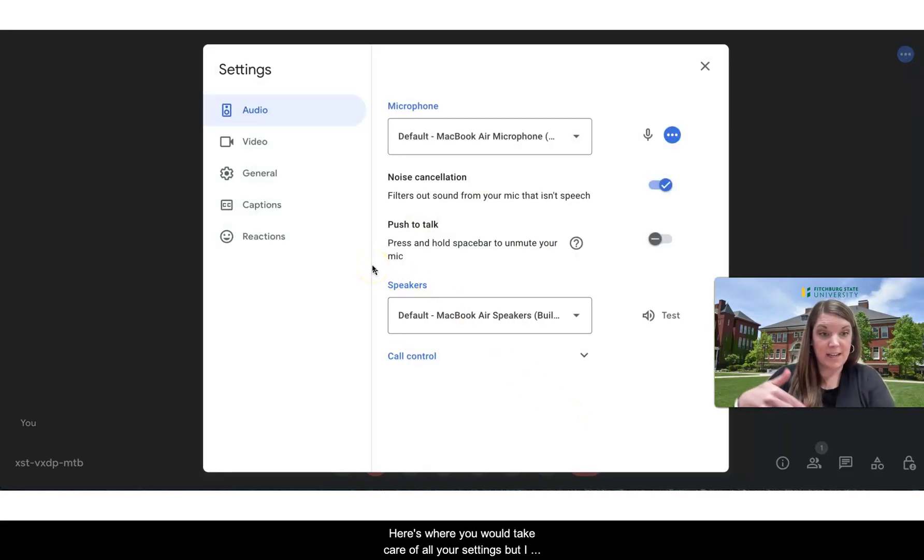
left_click(293, 218)
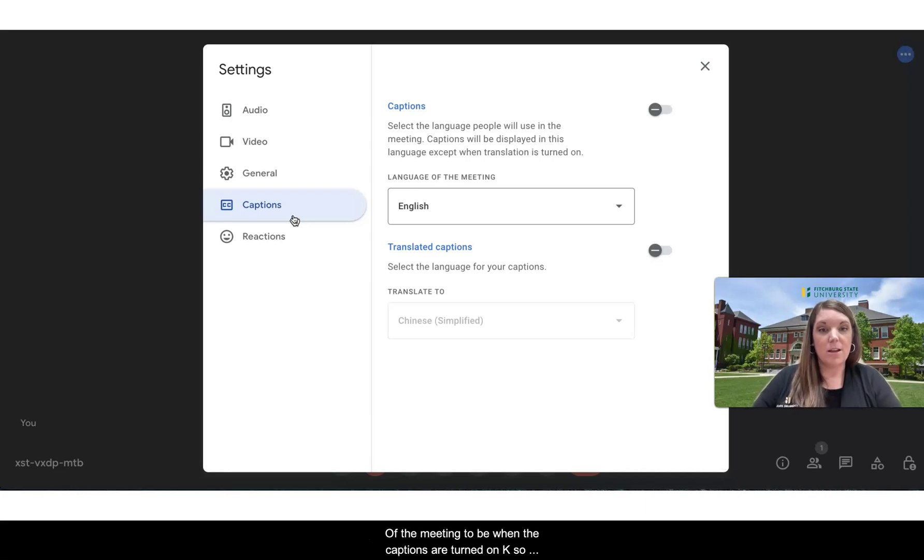
left_click(657, 110)
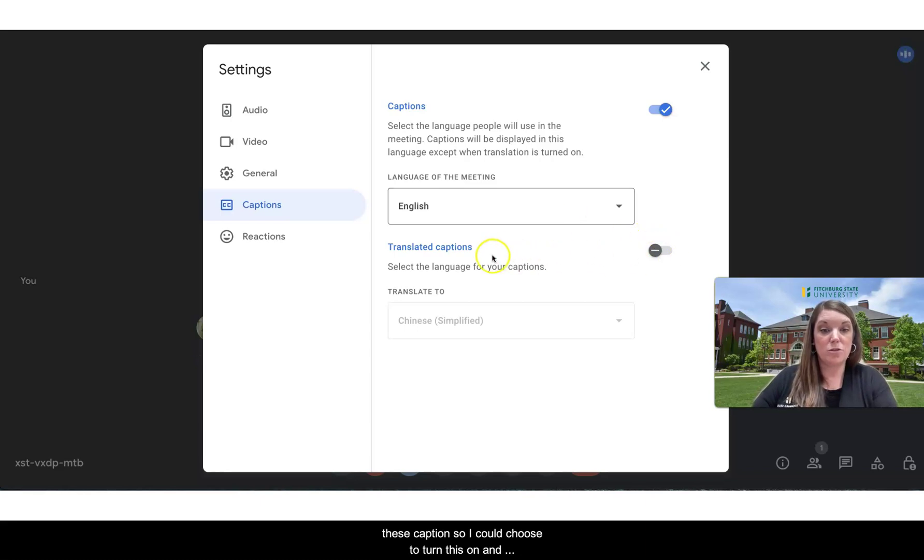
Turn on translated captions with Spanish as the target language, and close the settings
left_click(661, 259)
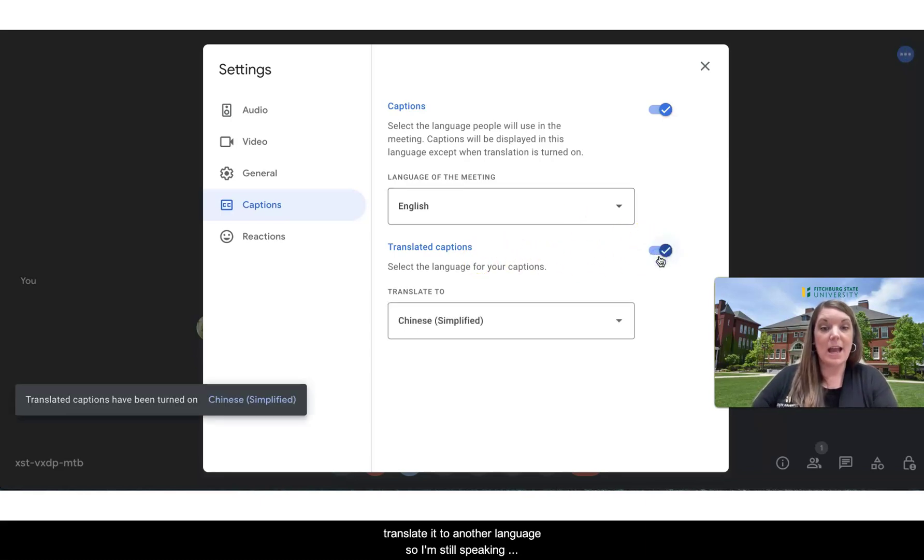
left_click(557, 323)
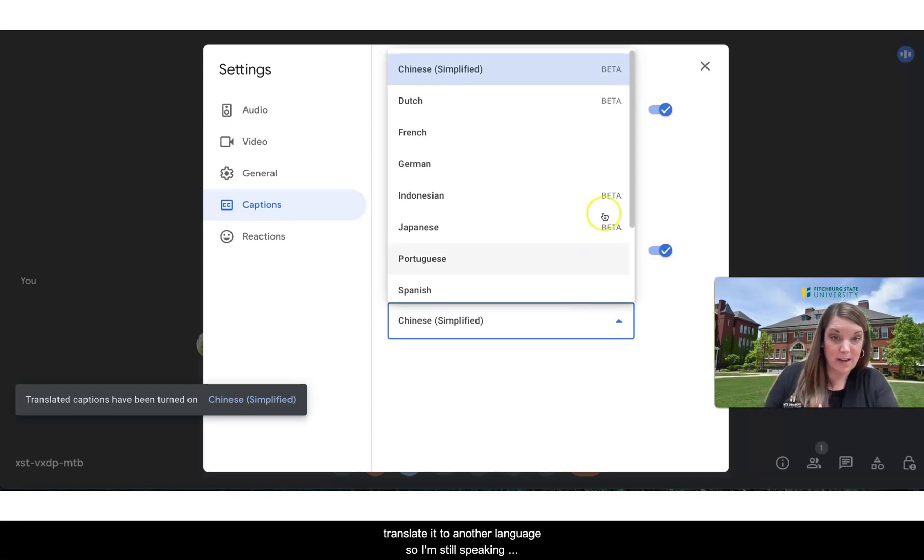
left_click_drag(633, 174, 634, 238)
left_click(533, 197)
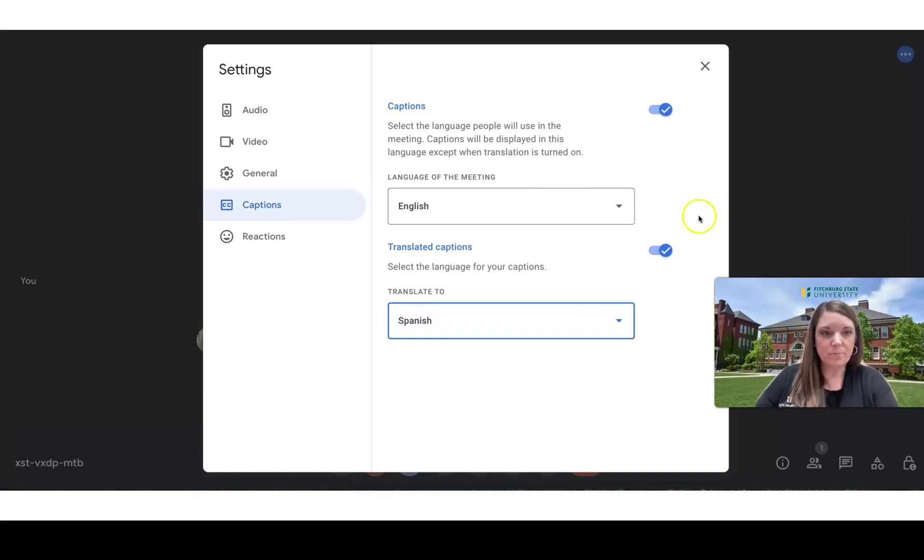
left_click(764, 213)
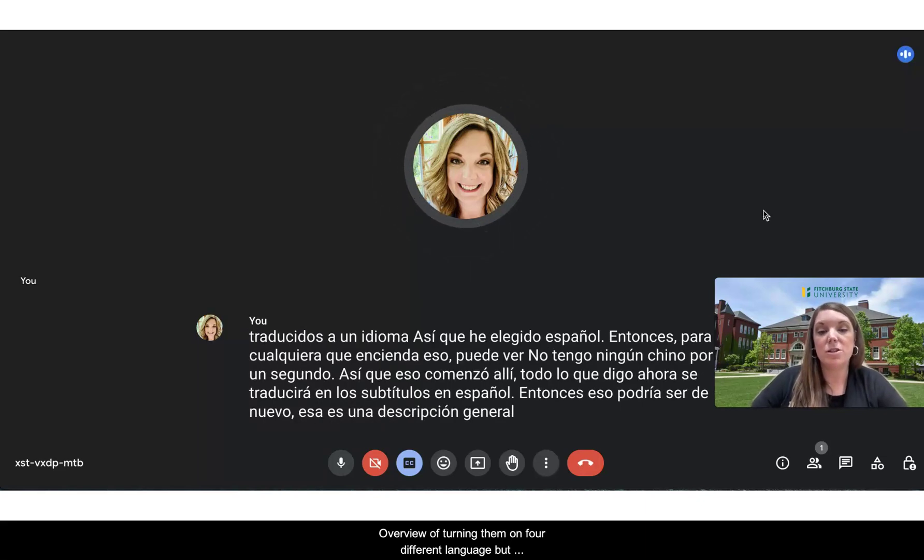
Review the caption language and translated caption options in the meeting settings, and close the settings
left_click(546, 463)
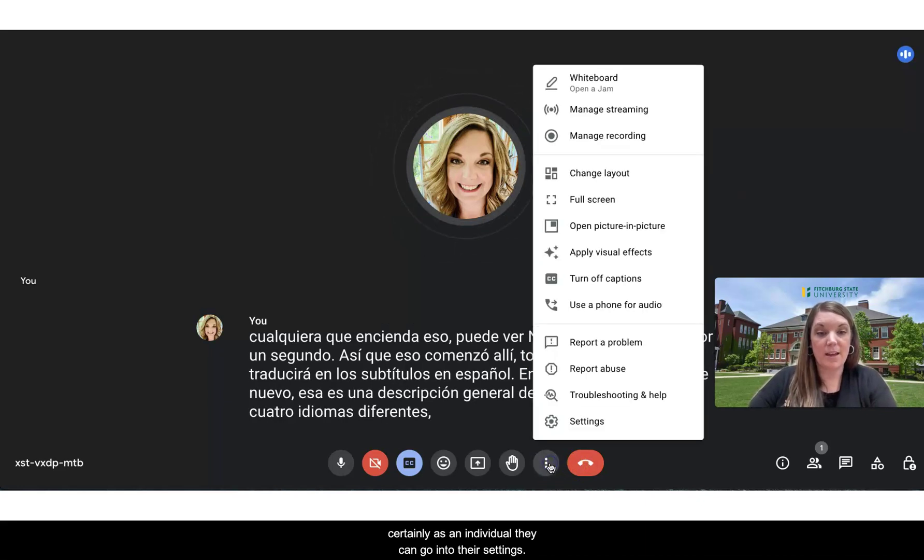
left_click(569, 421)
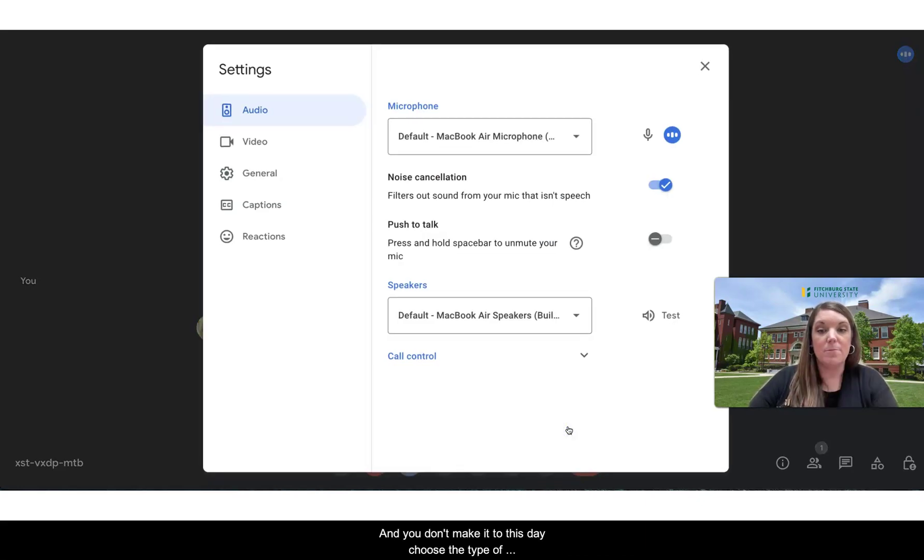
left_click(249, 206)
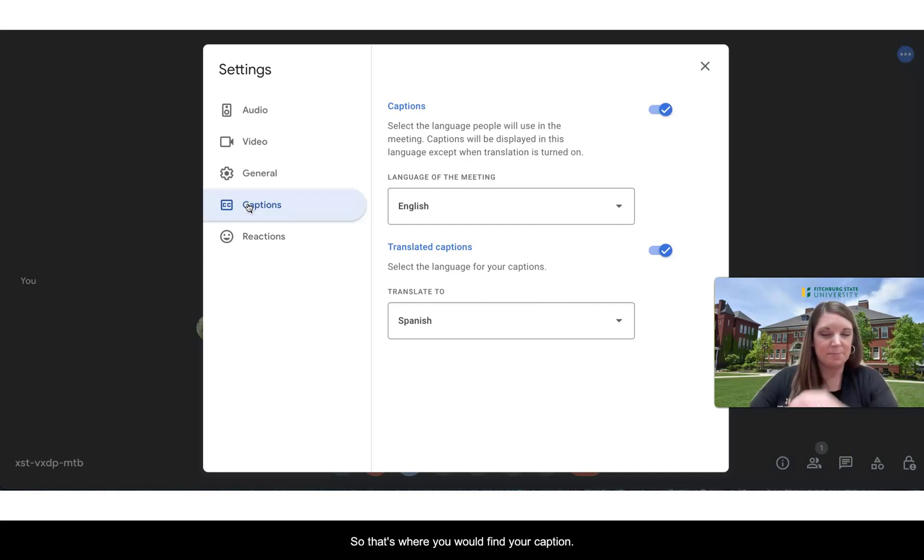
left_click(704, 66)
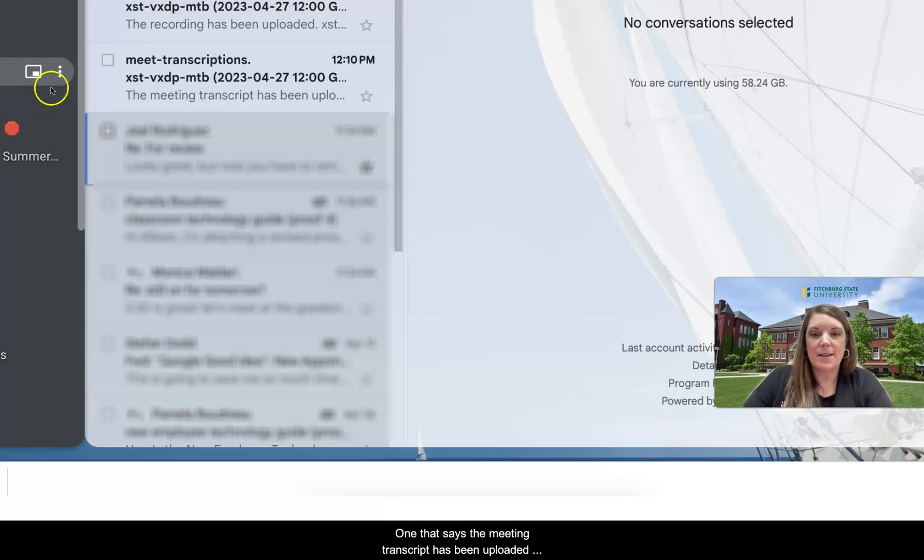
Switch to the Gmail inbox and view the uploaded-transcript and uploaded-recording notifications, returning to the transcript message
left_click(134, 70)
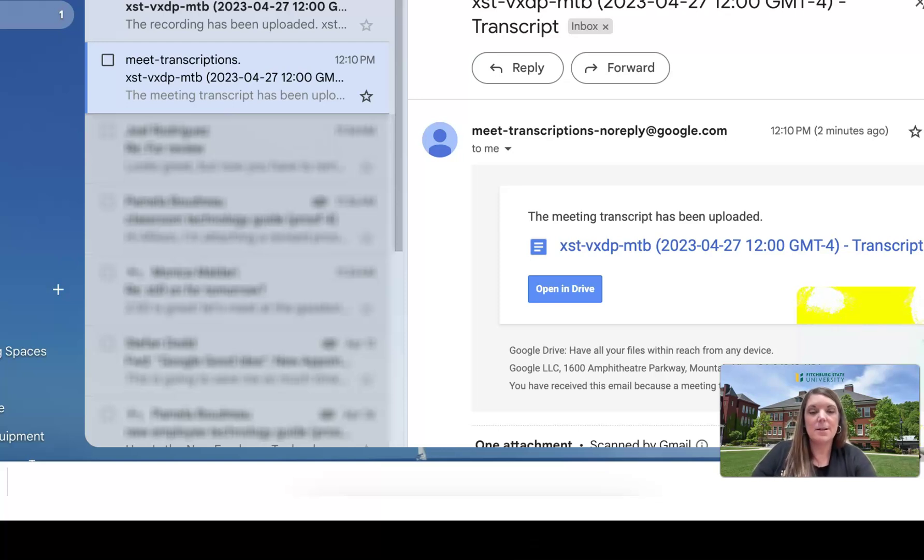
left_click(236, 19)
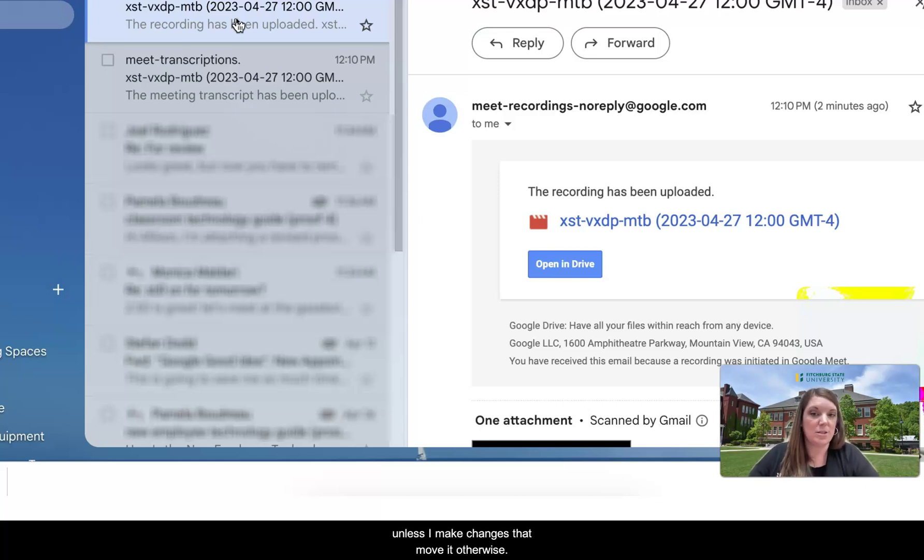
left_click(165, 108)
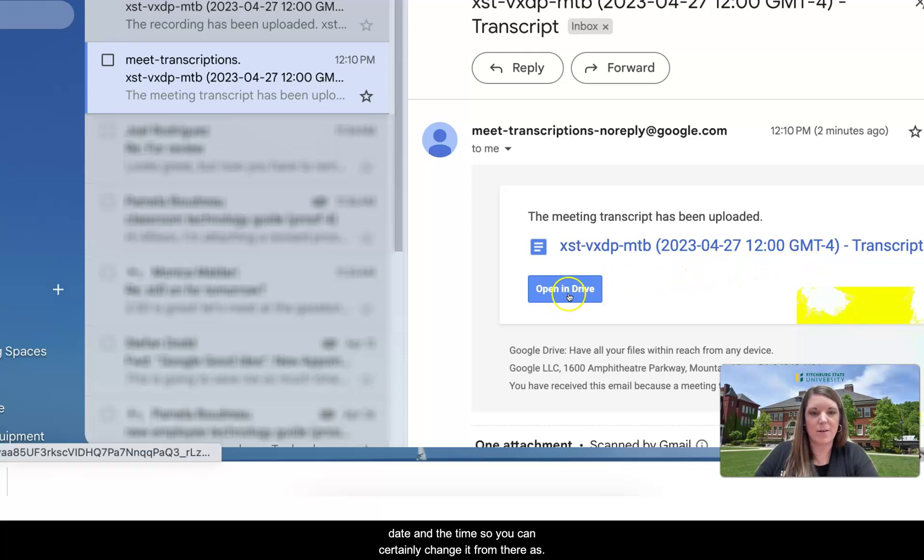
Open the meeting transcript document from its notification email and read through it to the end
left_click(576, 245)
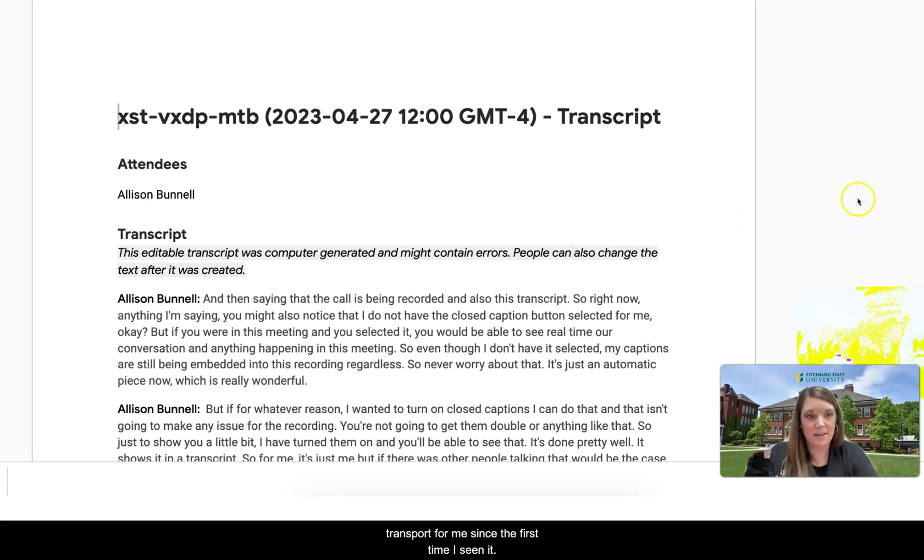
scroll(394, 259, "down", 3)
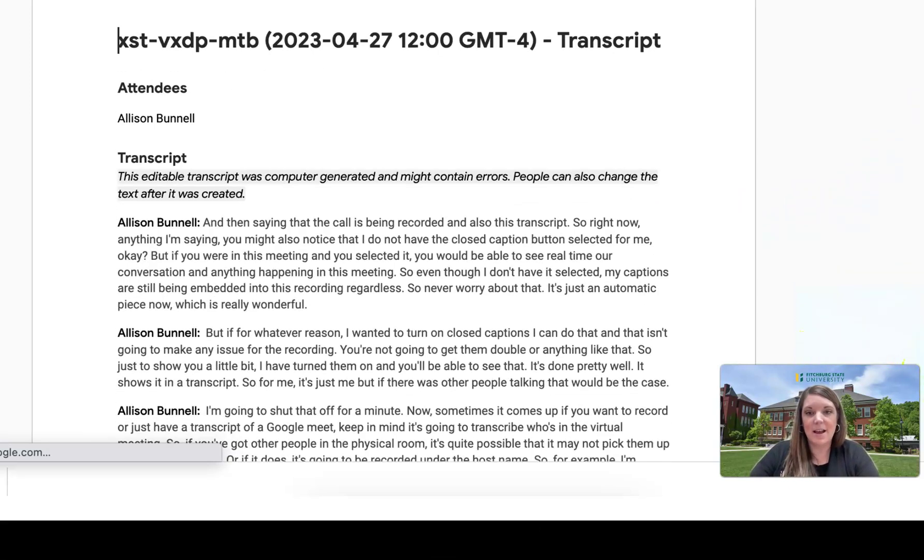
scroll(235, 146, "down", 2)
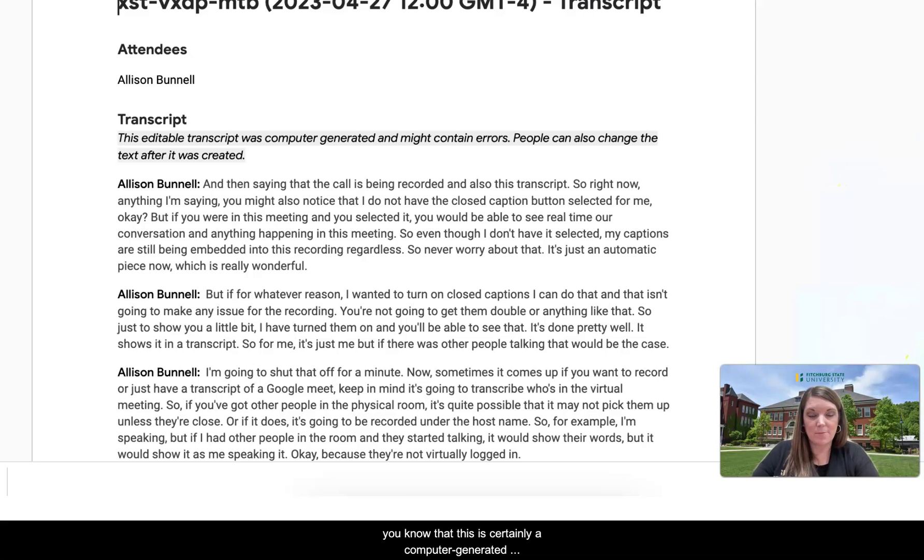
scroll(906, 359, "down", 1)
scroll(906, 360, "down", 1)
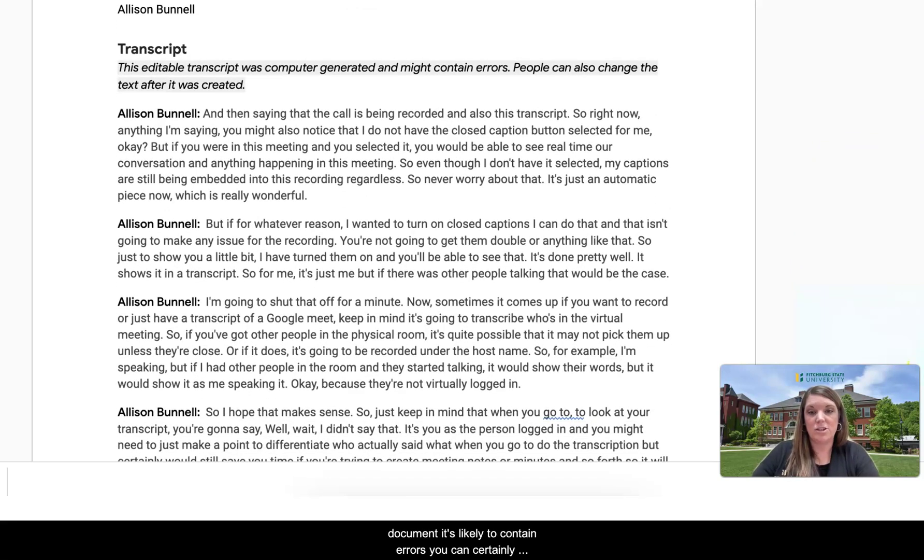
scroll(908, 364, "down", 4)
scroll(906, 359, "down", 4)
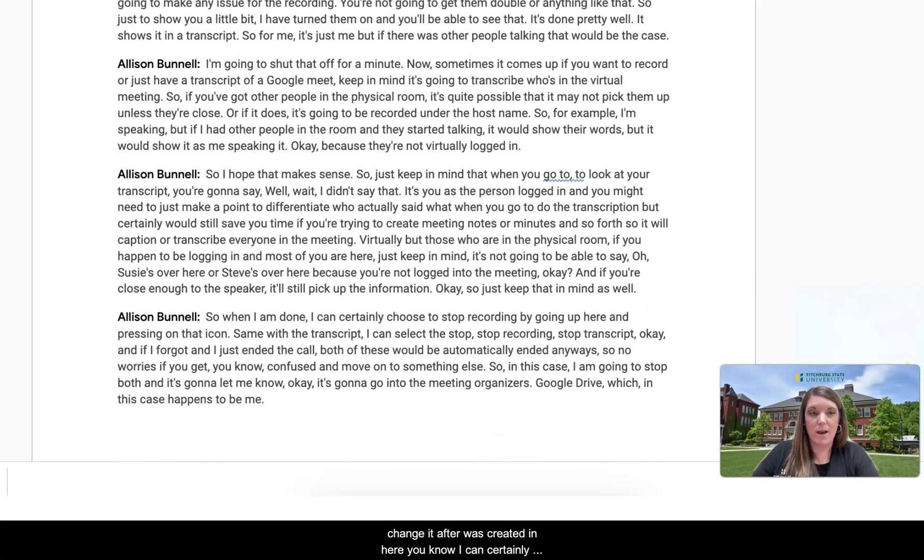
Run the spelling and grammar check on the transcript and ignore the suggested change for "go to, to"
key("ctrl+Home")
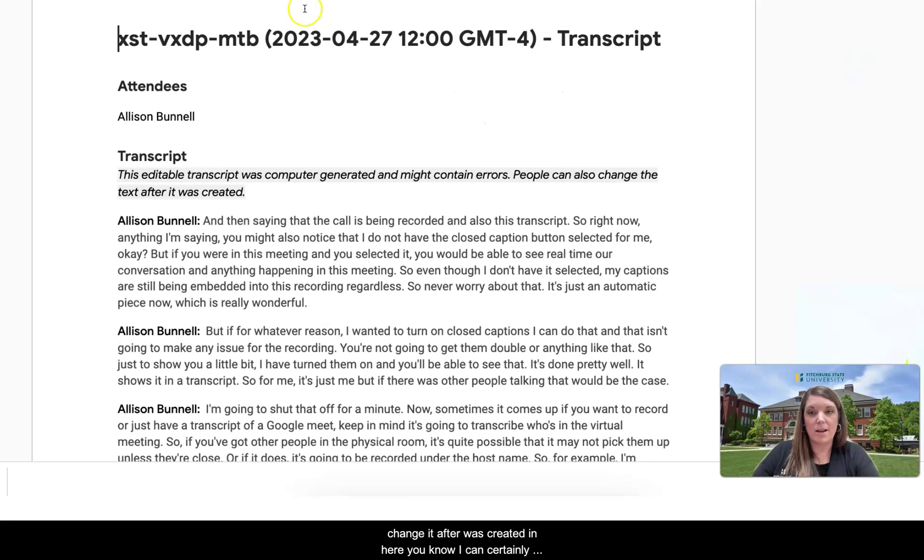
key("ctrl+alt+x")
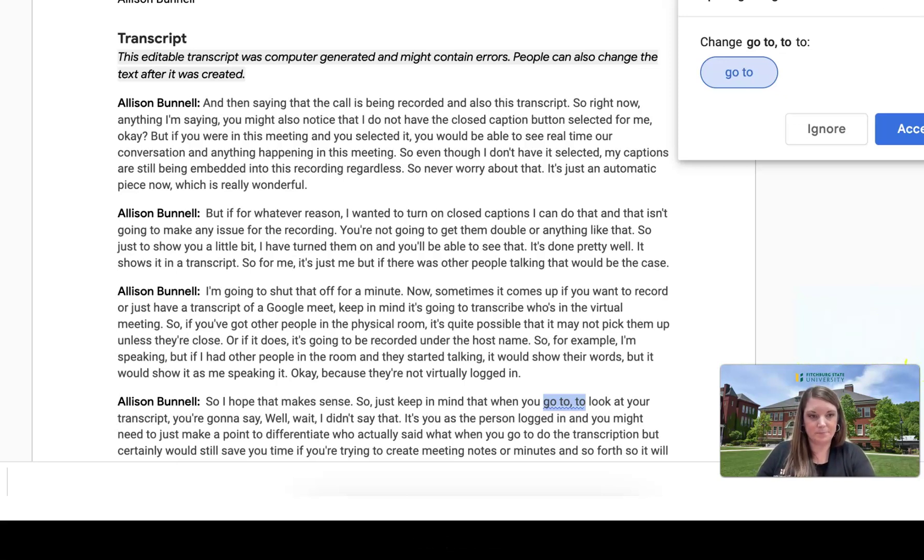
left_click(832, 130)
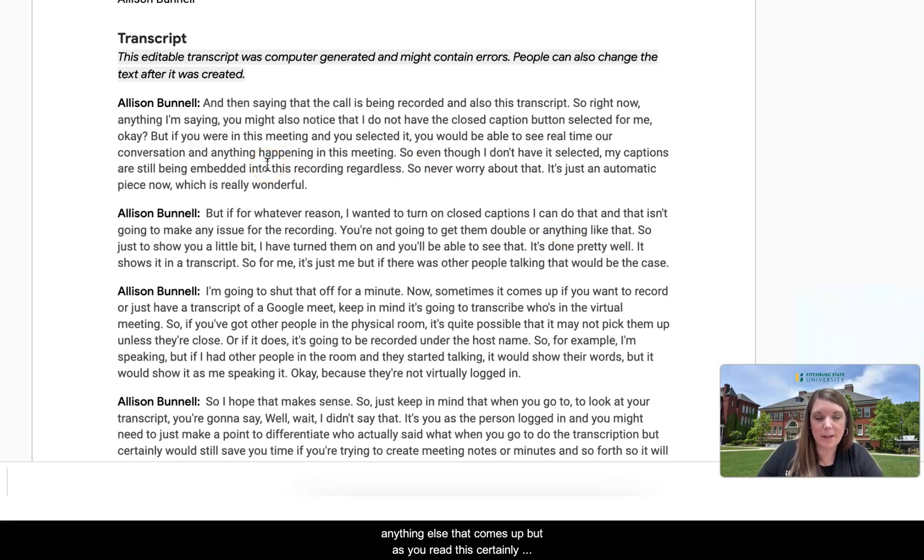
Search the transcript document for the word "So"
left_click(289, 137)
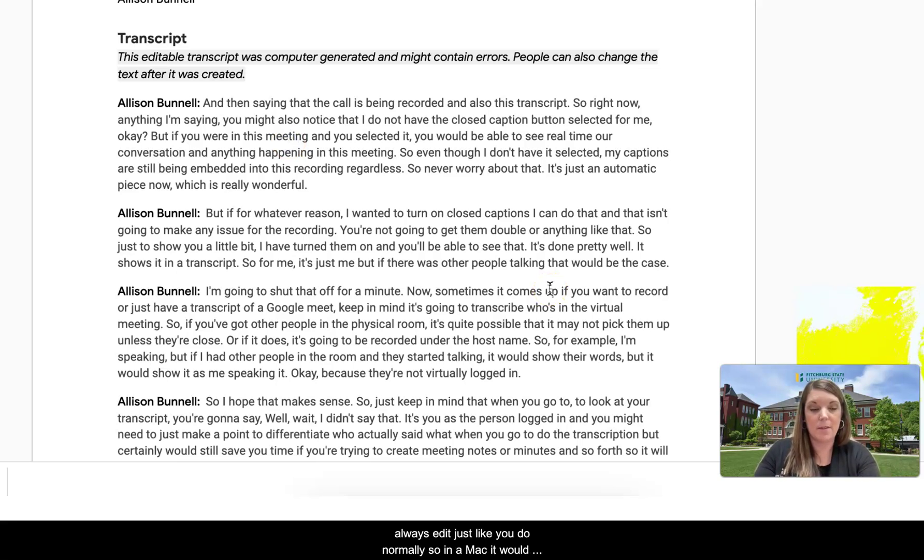
key("ctrl+f")
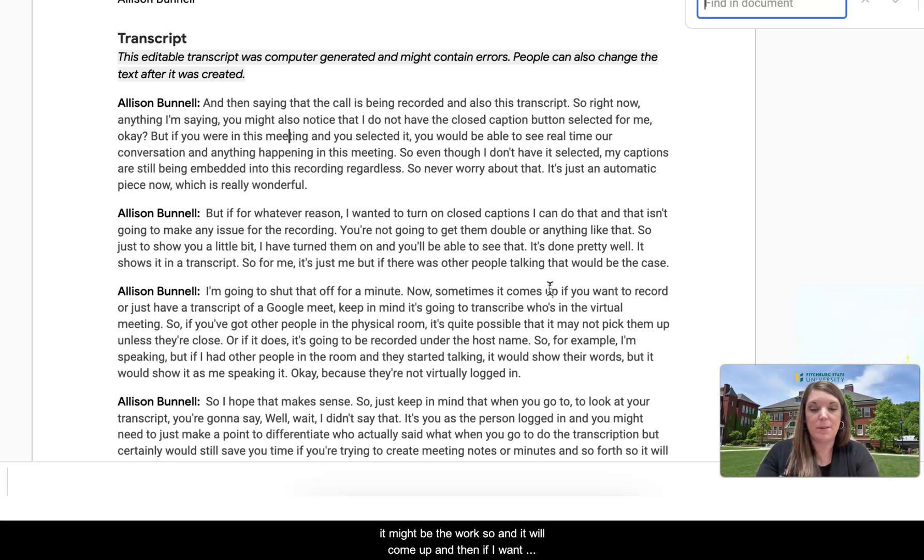
type("So")
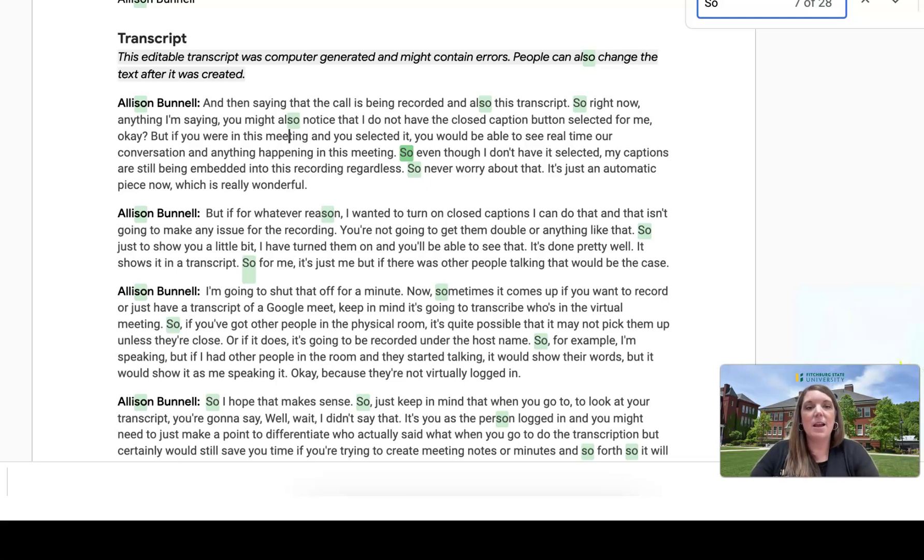
Go back to the Gmail inbox and open the meeting recording from its notification email
left_click(384, 1)
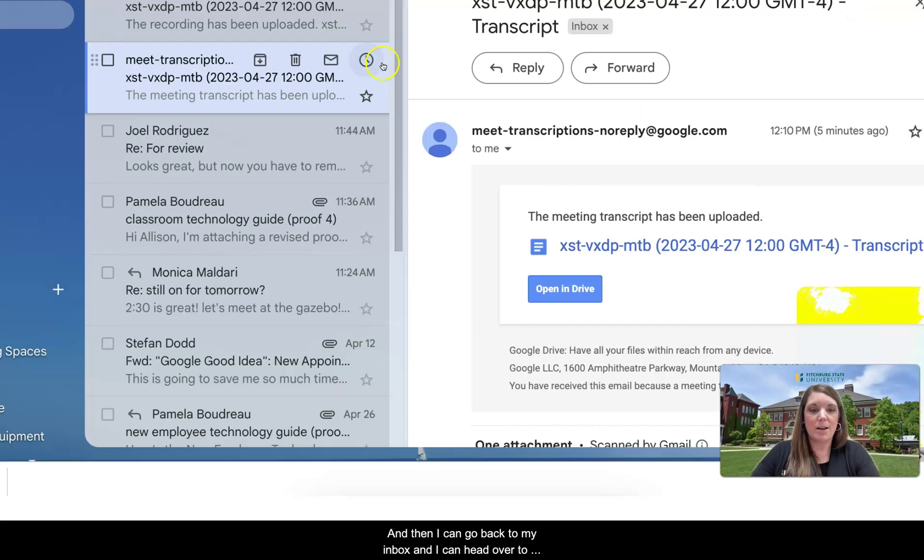
left_click(192, 19)
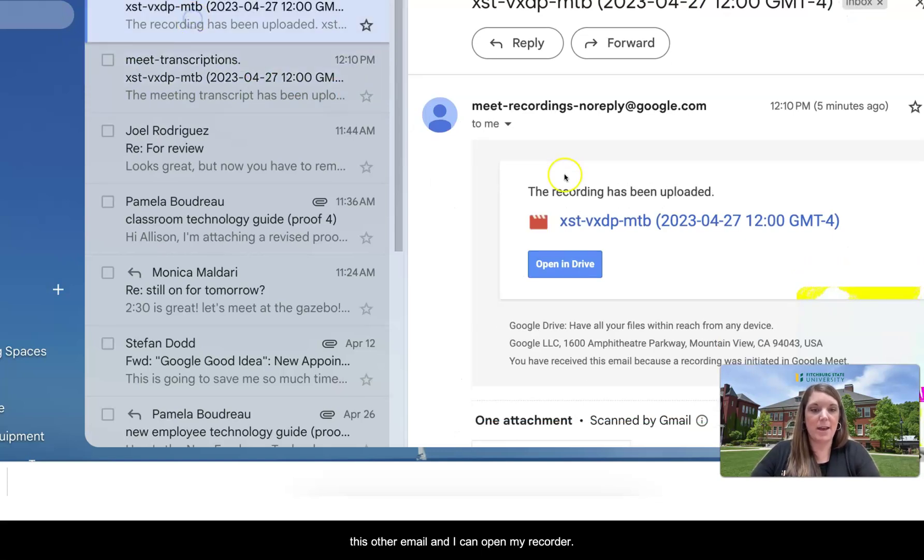
left_click(582, 223)
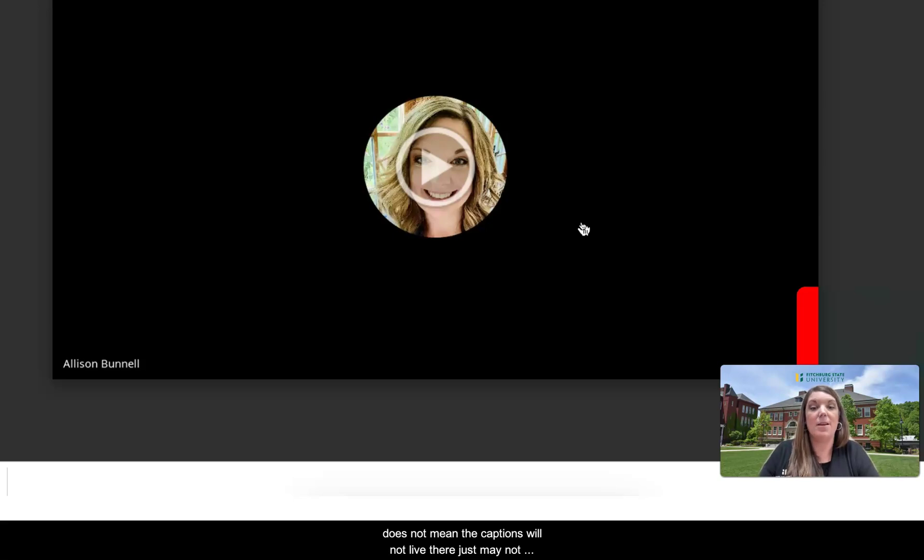
Play the meeting recording, mute its sound and check the Subtitles/CC options in the player settings
left_click(433, 198)
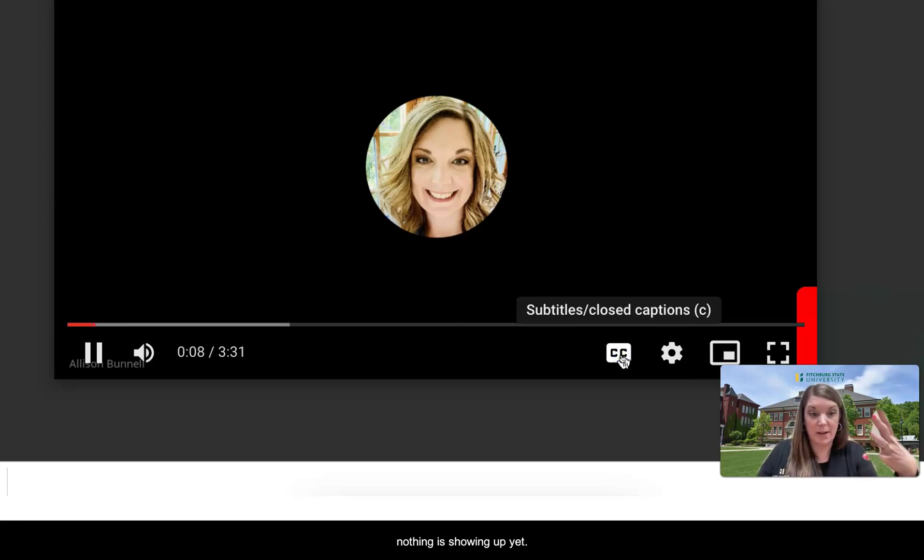
left_click(143, 360)
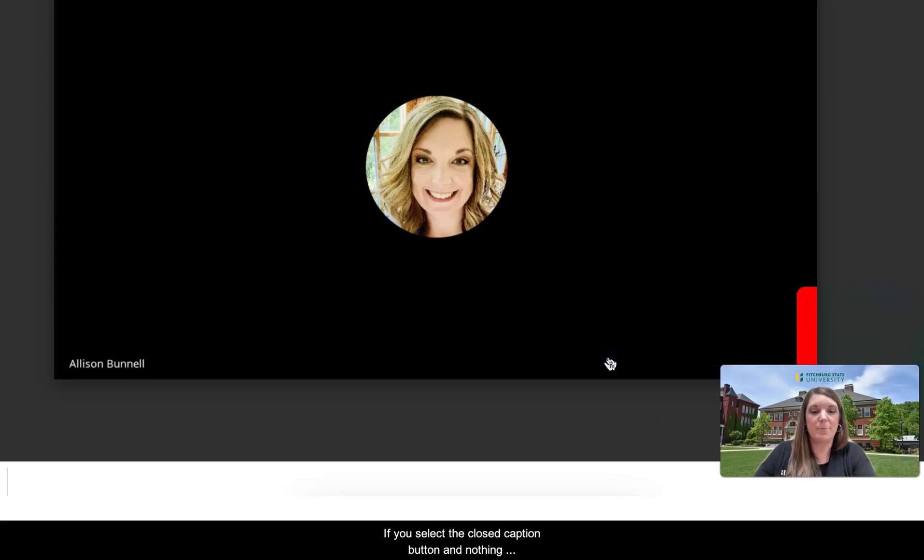
left_click(676, 363)
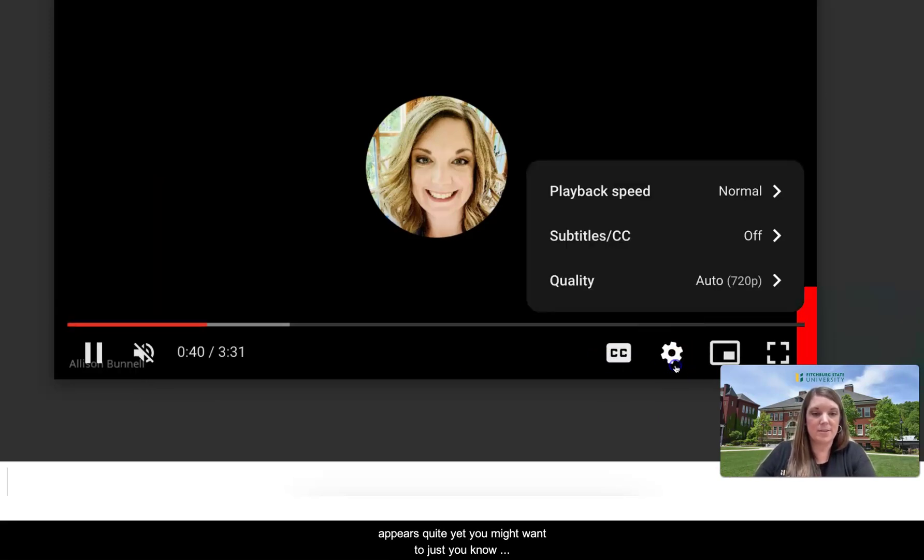
left_click(738, 244)
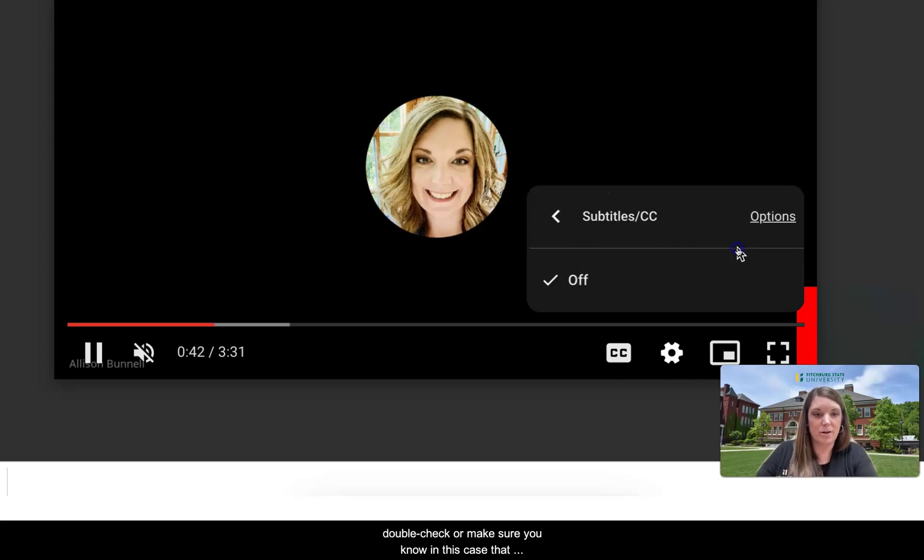
left_click(554, 277)
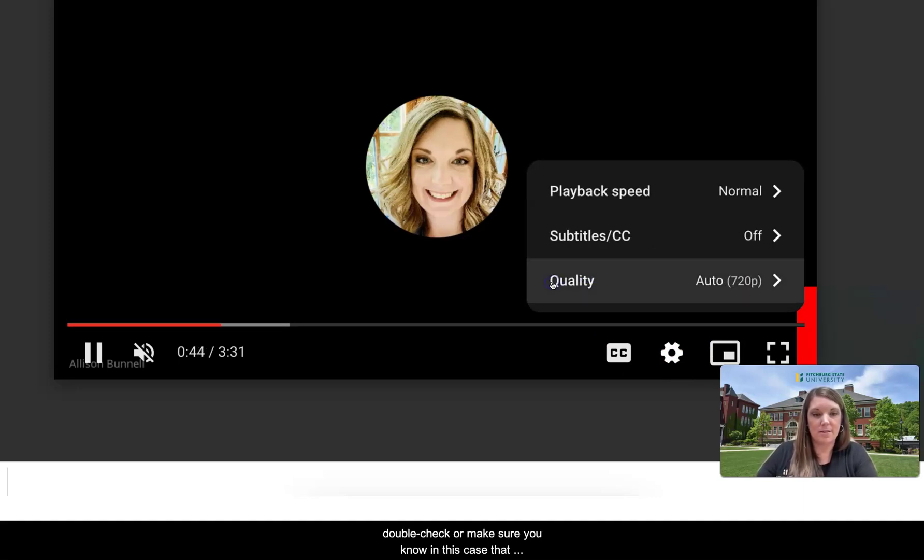
Turn on closed captions for the recording, play it to view the captions, and pause the playback
left_click(618, 352)
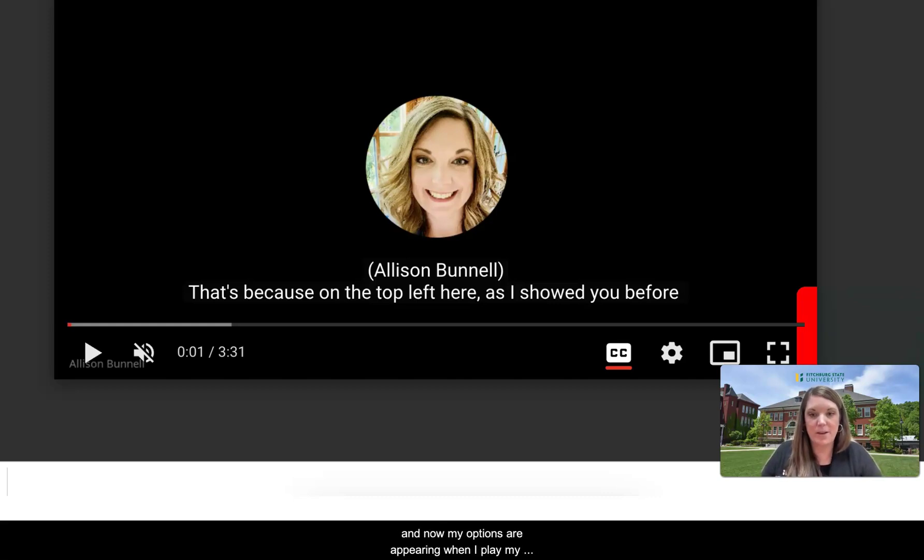
left_click(92, 353)
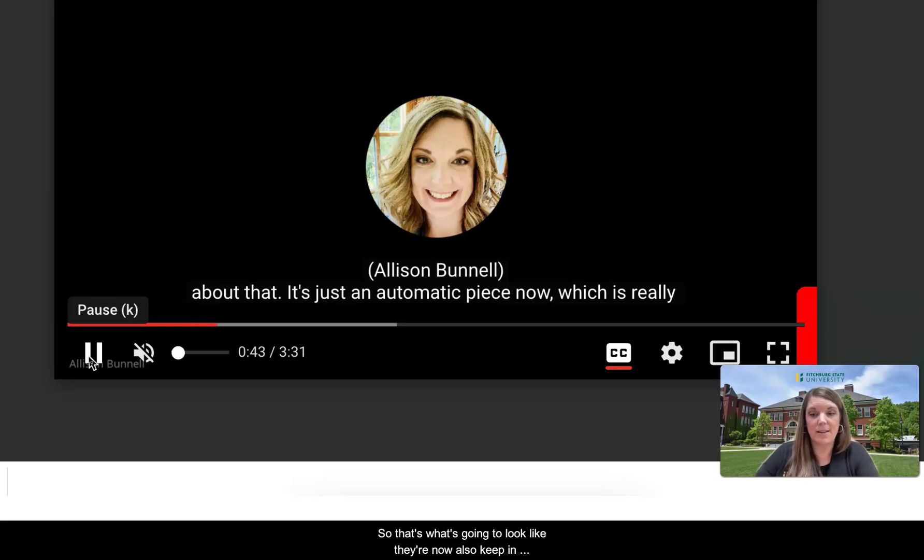
left_click(91, 359)
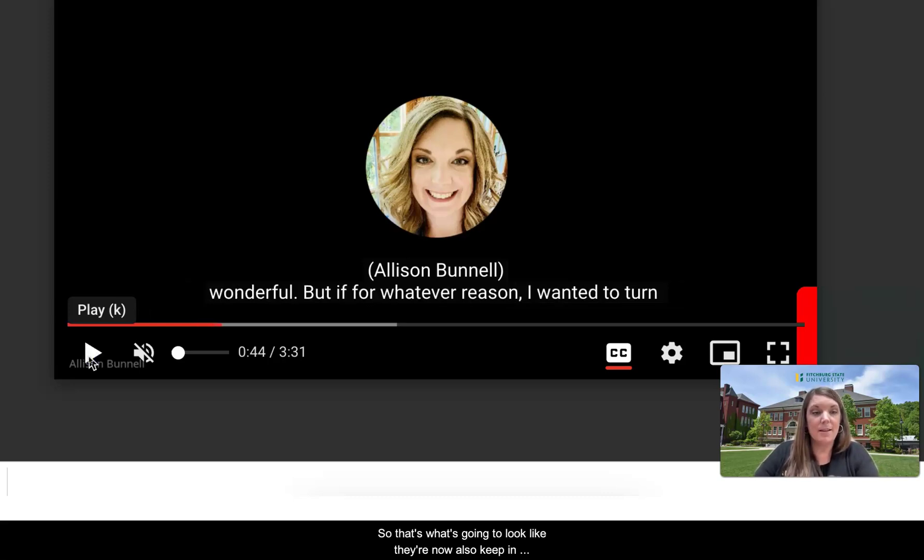